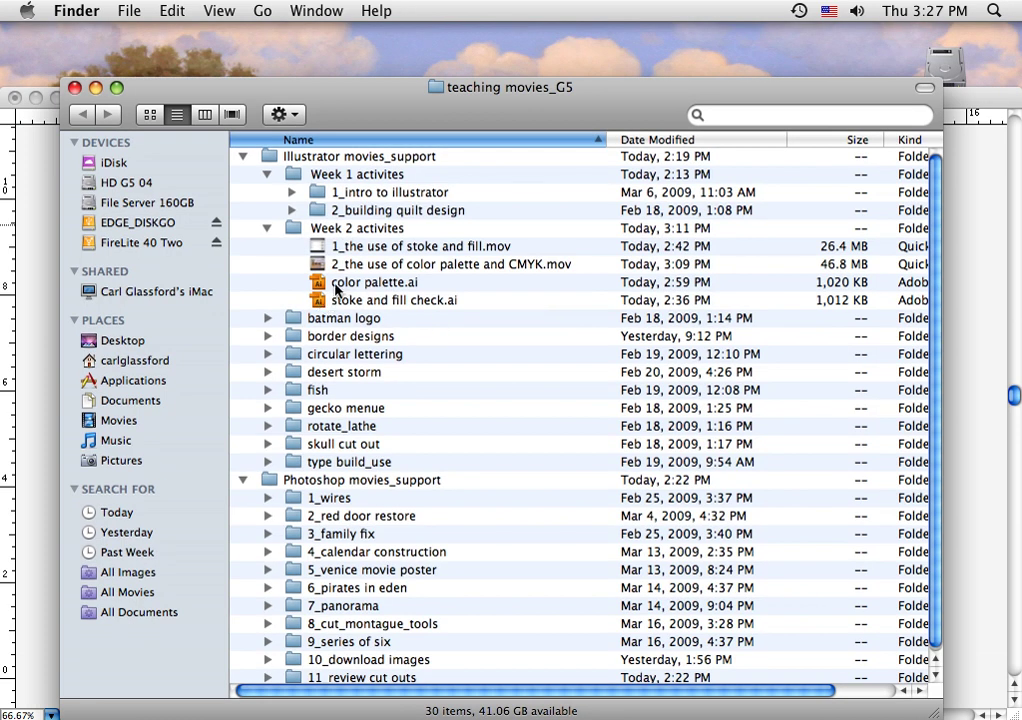
Open the file color palette.ai from the Week 2 activites folder in Illustrator.
double_click(316, 287)
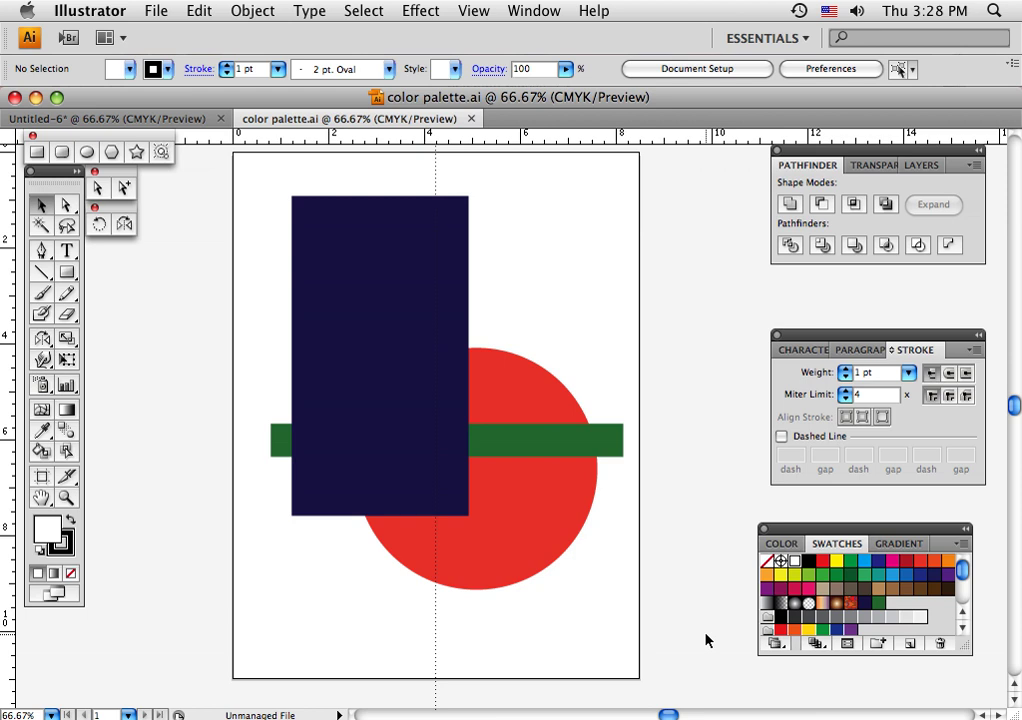
Look through the swatch libraries, open the PANTONE process coated color book to view its colors, and close it.
left_click(775, 650)
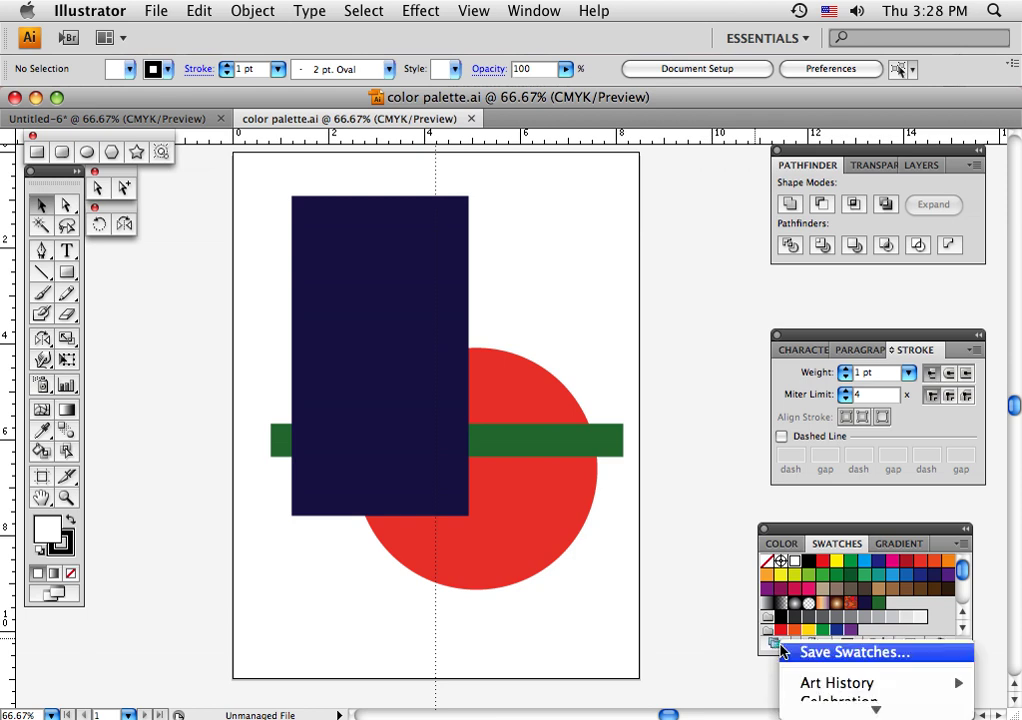
mouse_move(806, 713)
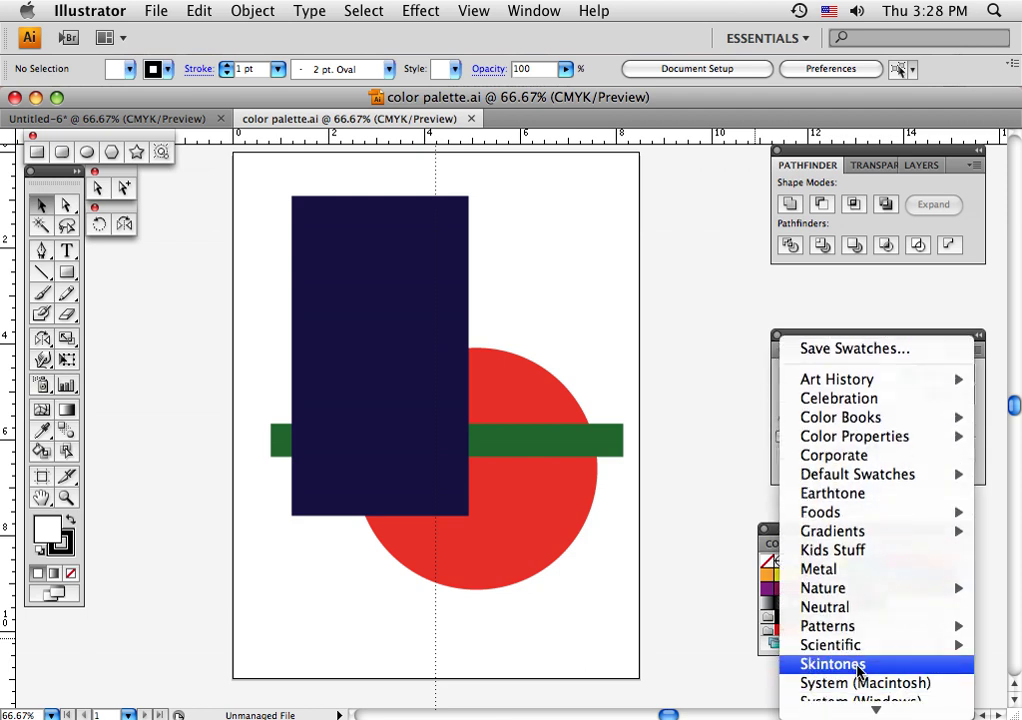
mouse_move(858, 424)
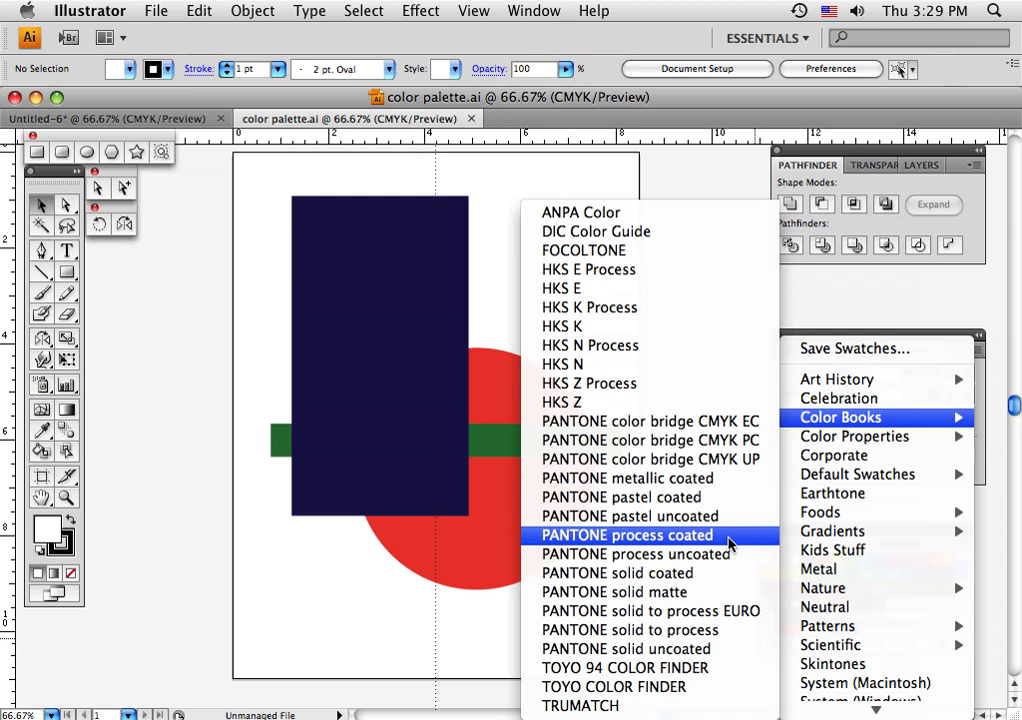
left_click(729, 543)
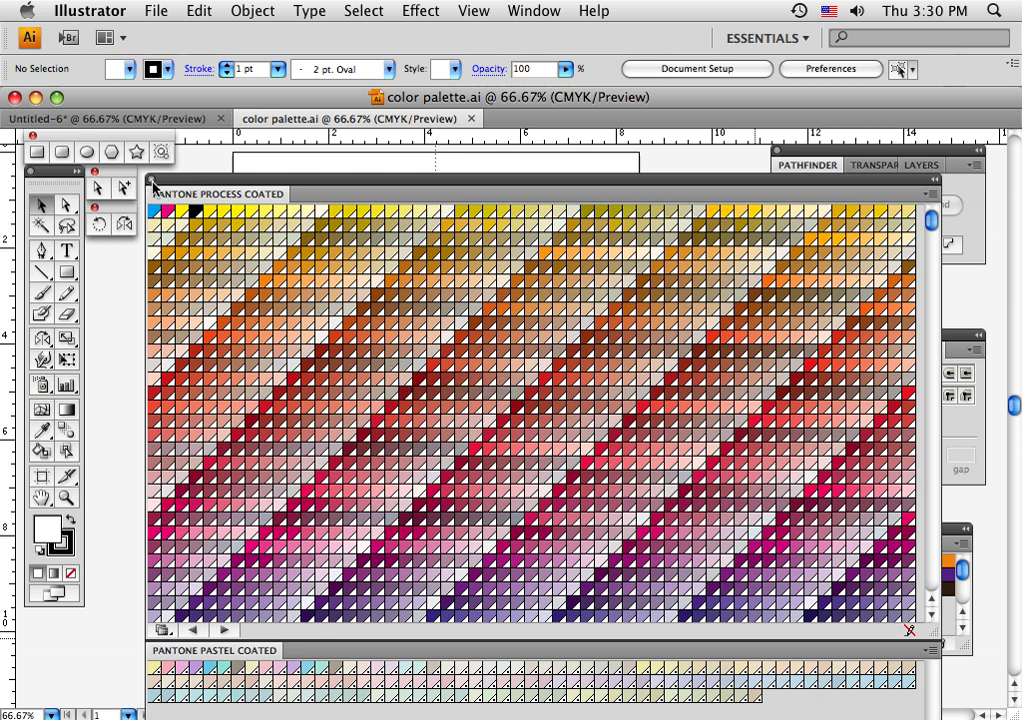
left_click(152, 182)
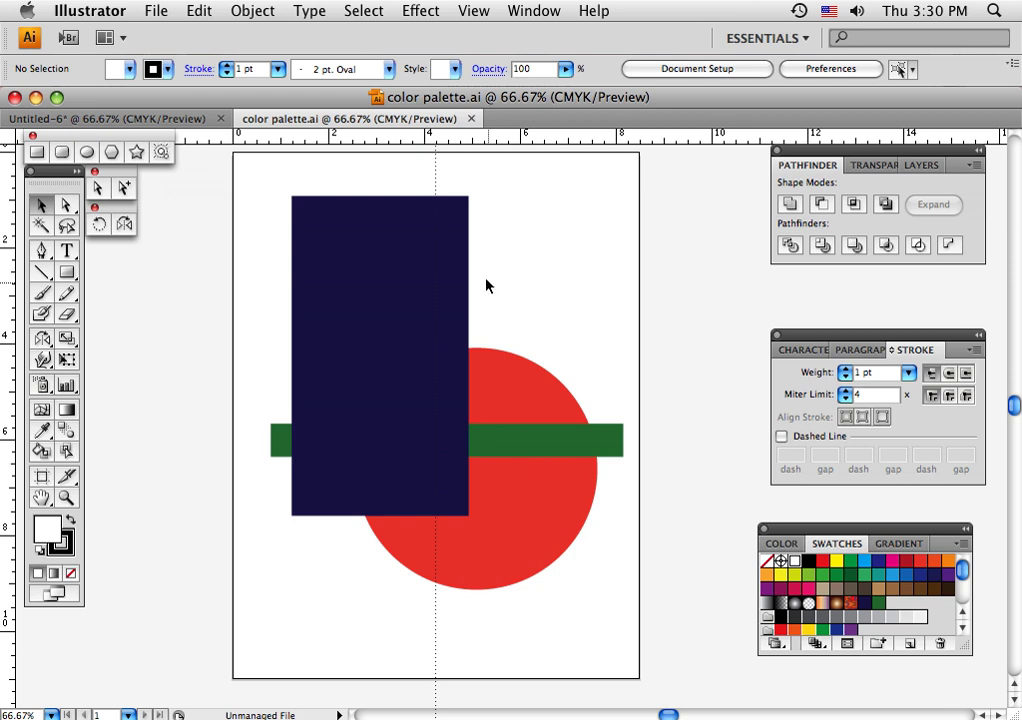
Spread out the three shapes, moving the navy rectangle down-left, the green bar to the page's lower edge and the red circle between them.
left_click_drag(400, 270, 256, 427)
left_click_drag(449, 446, 503, 649)
left_click_drag(486, 557, 516, 581)
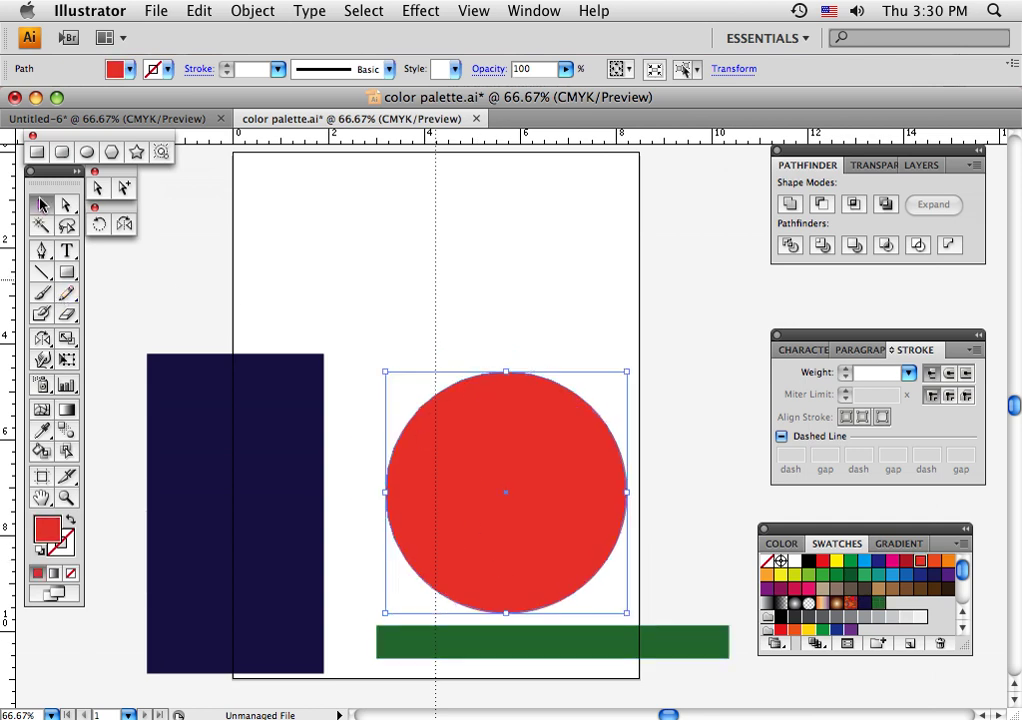
Draw a small square near the page's upper-left corner using the navy rectangle's fill color.
left_click(185, 421)
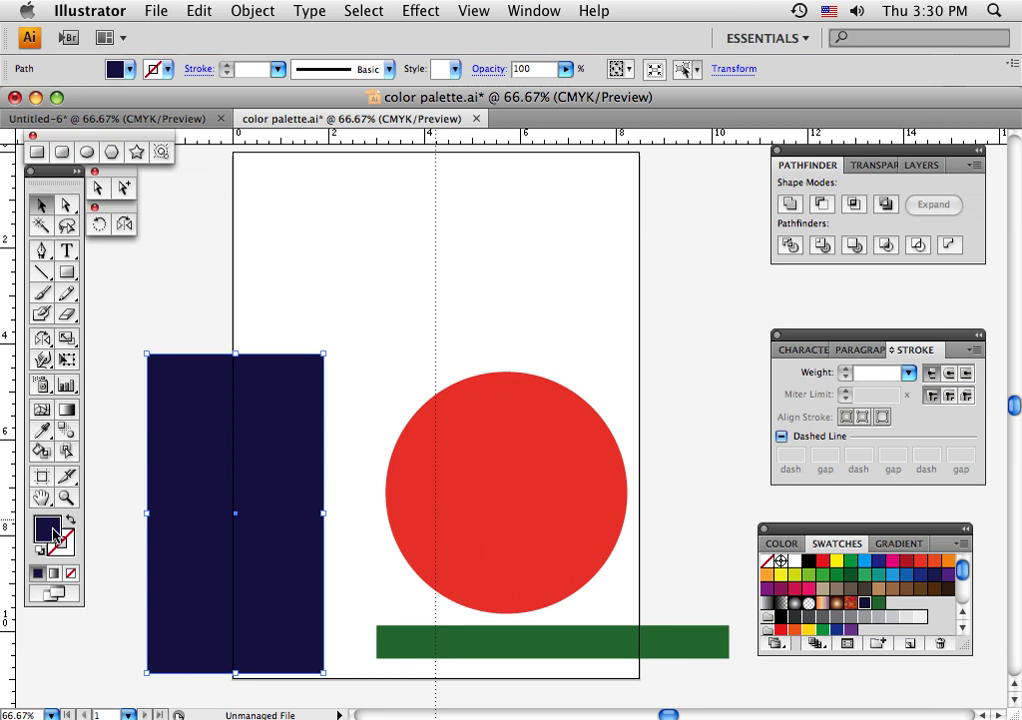
left_click(66, 271)
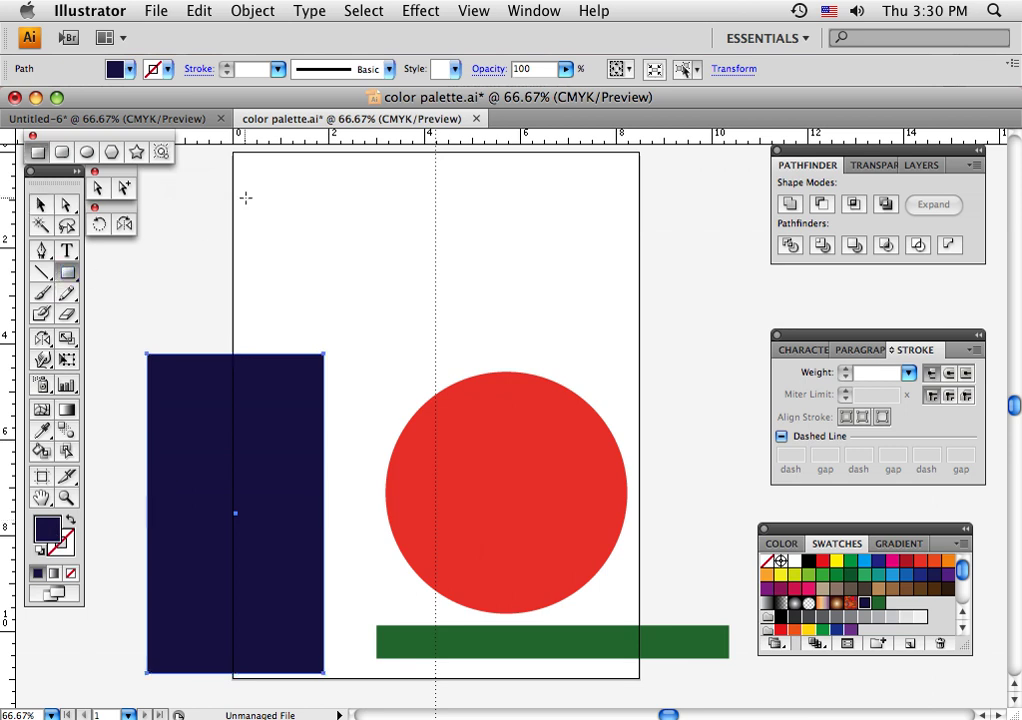
left_click_drag(260, 198, 264, 215)
Duplicate the navy square horizontally and repeat the copy to form an evenly spaced row of nine squares.
left_click(41, 204)
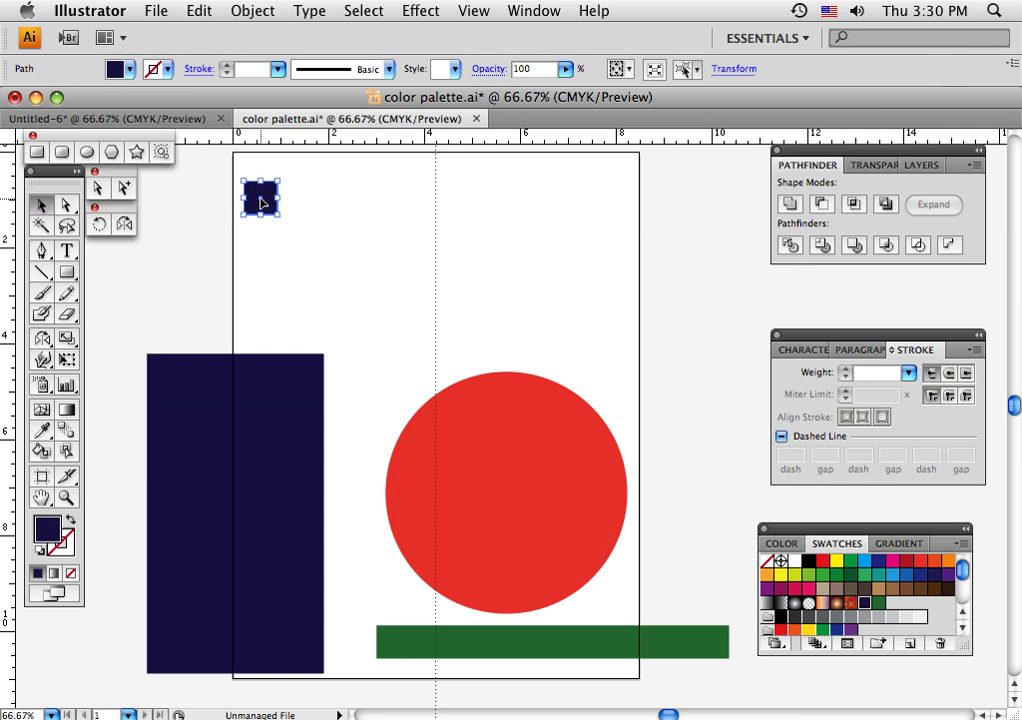
left_click_drag(260, 203, 305, 203)
key("ctrl+shift+b")
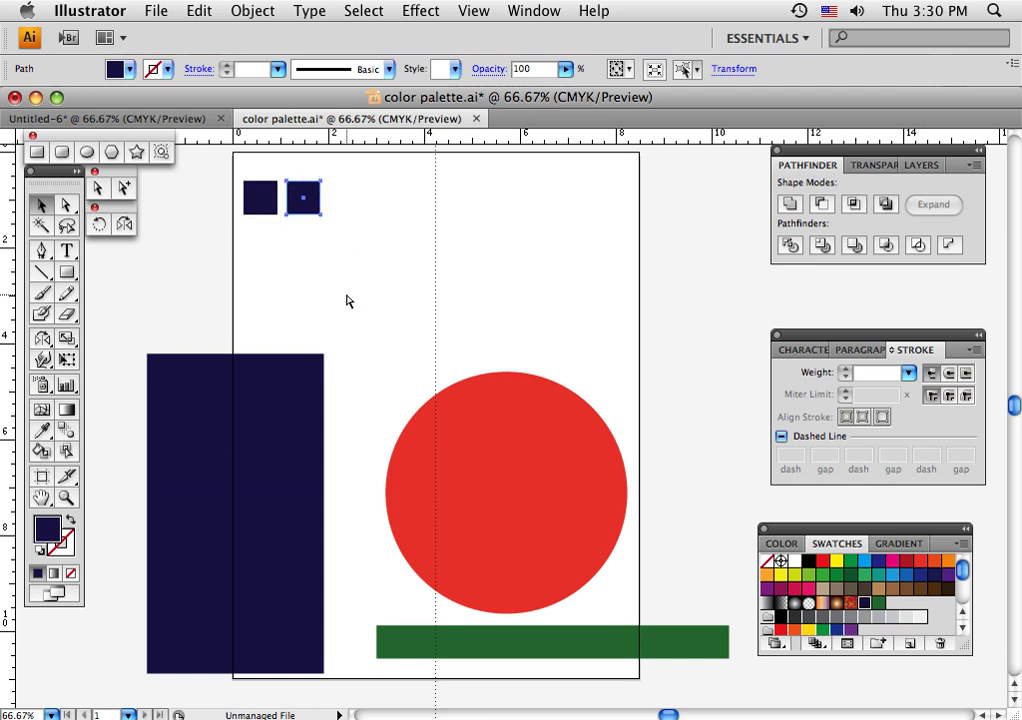
key("ctrl+d")
key("ctrl+d")
key("ctrl+d")
key("ctrl+d")
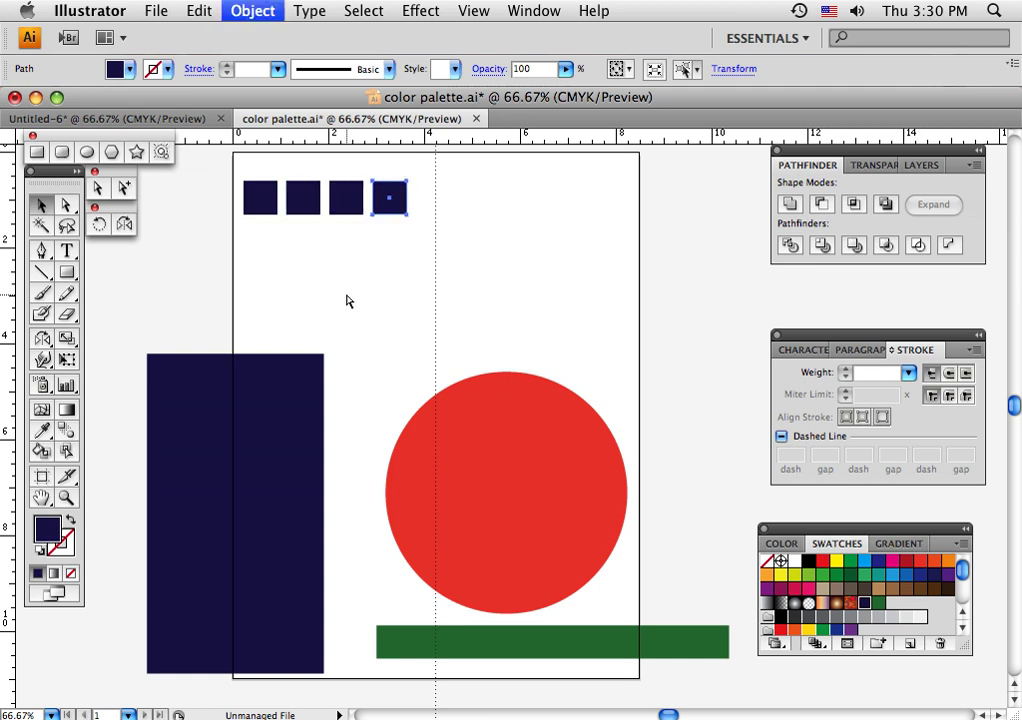
key("ctrl+d")
key("ctrl+d")
key("ctrl+d")
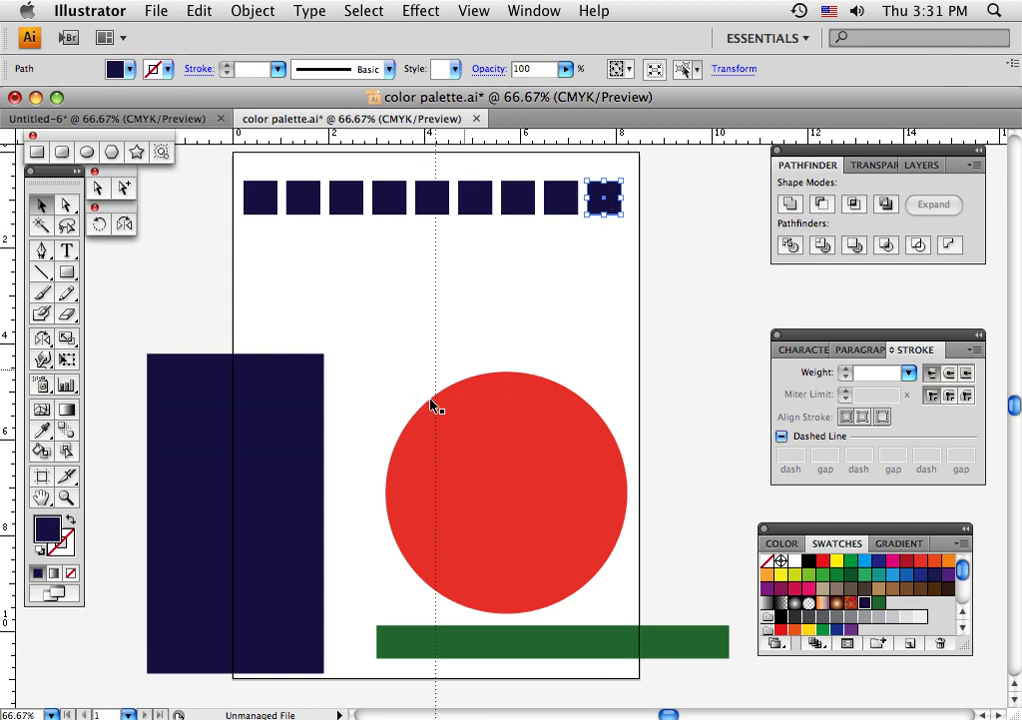
Recolor the last square with the Eyedropper, trying the green bar's color and settling on the circle's red.
left_click(44, 432)
left_click(527, 433)
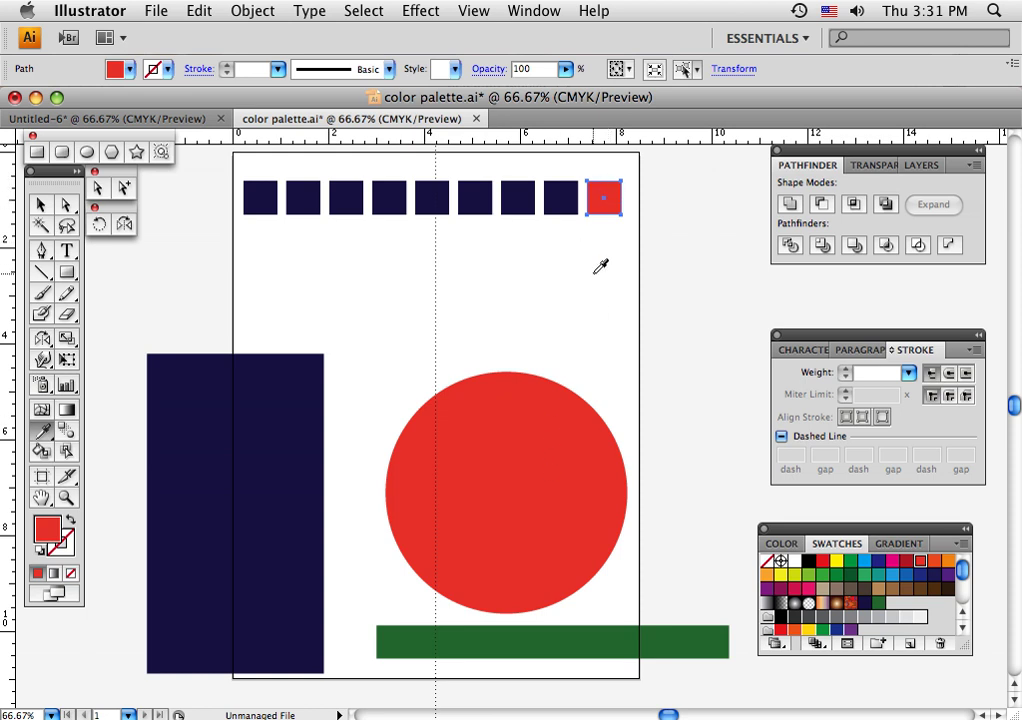
left_click(683, 634)
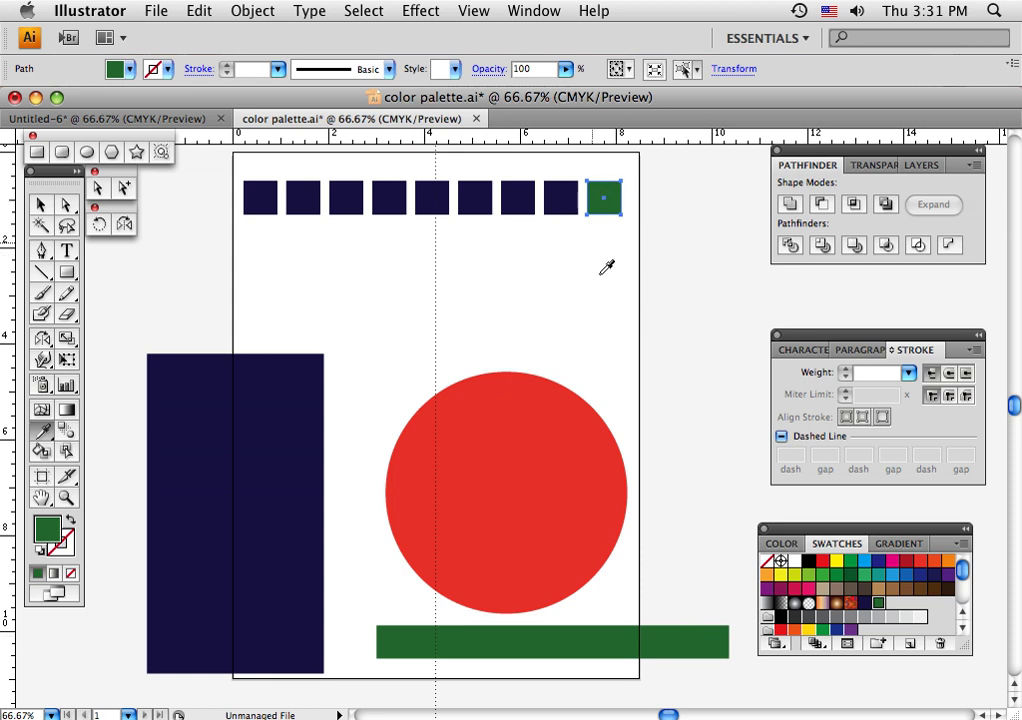
left_click(563, 410)
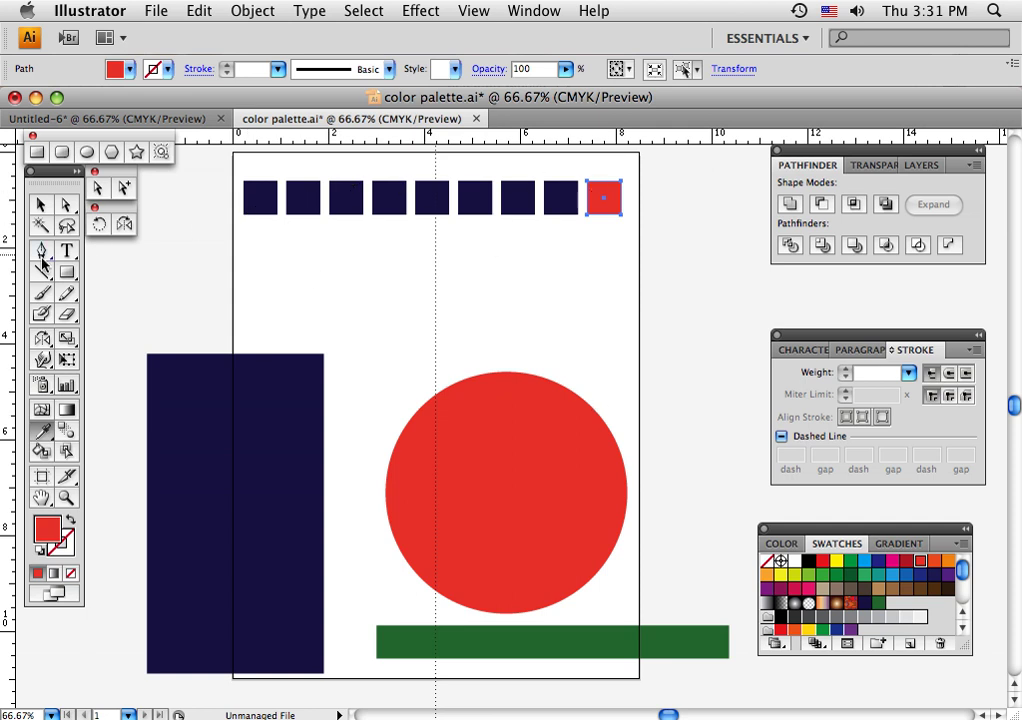
Select all nine squares and apply Blend Horizontally to grade their colors from navy to red.
left_click(42, 206)
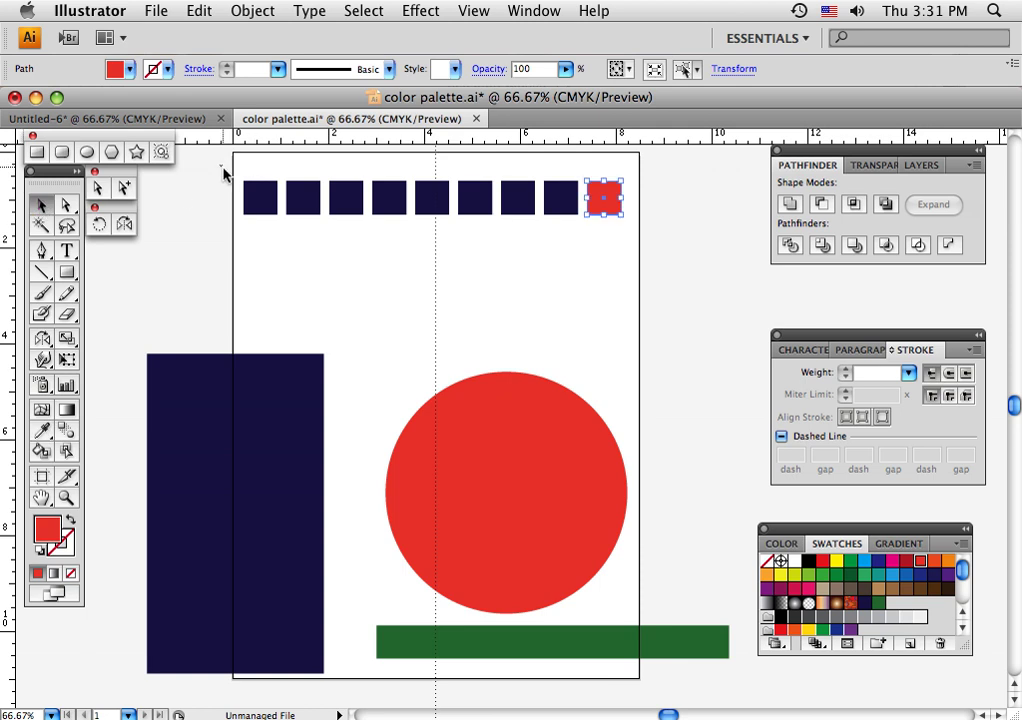
left_click_drag(221, 166, 606, 215)
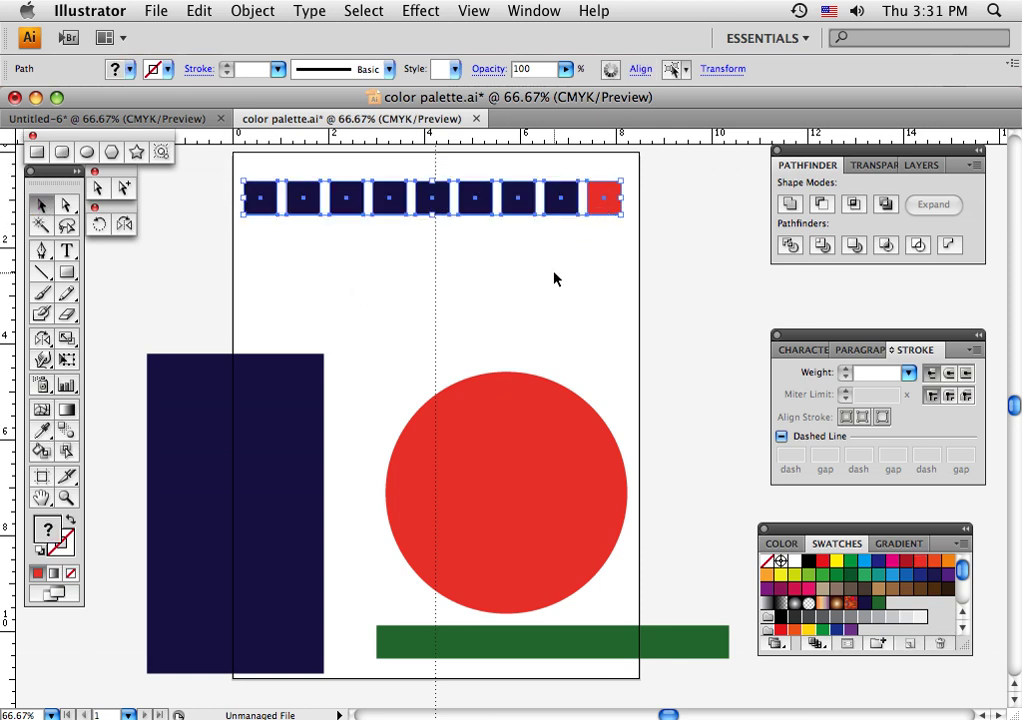
left_click(200, 12)
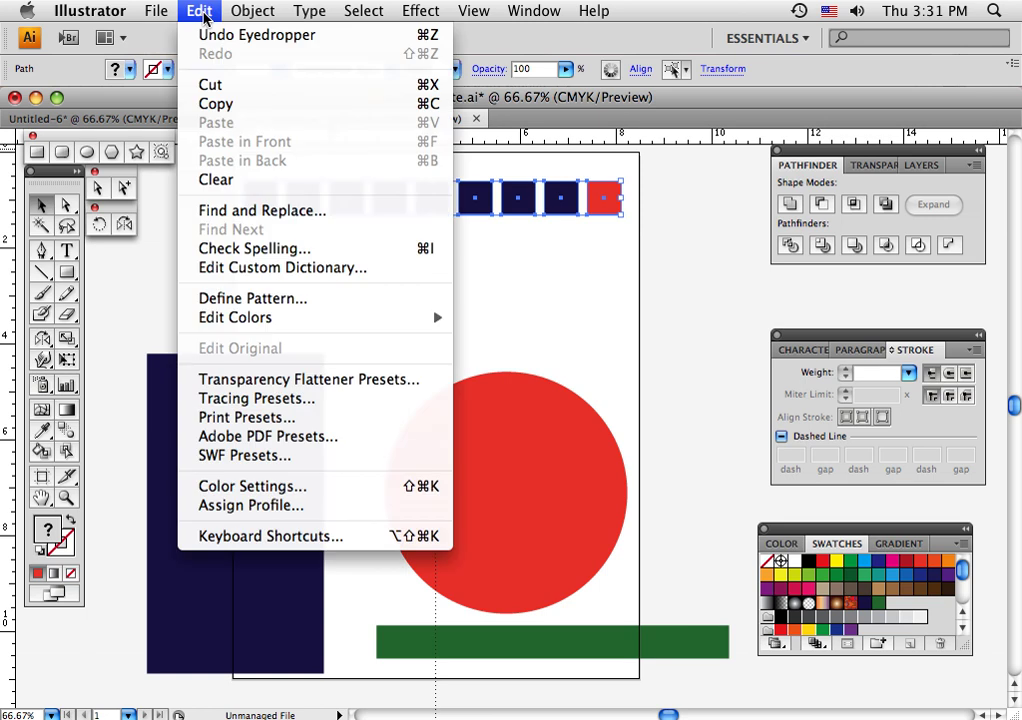
mouse_move(250, 320)
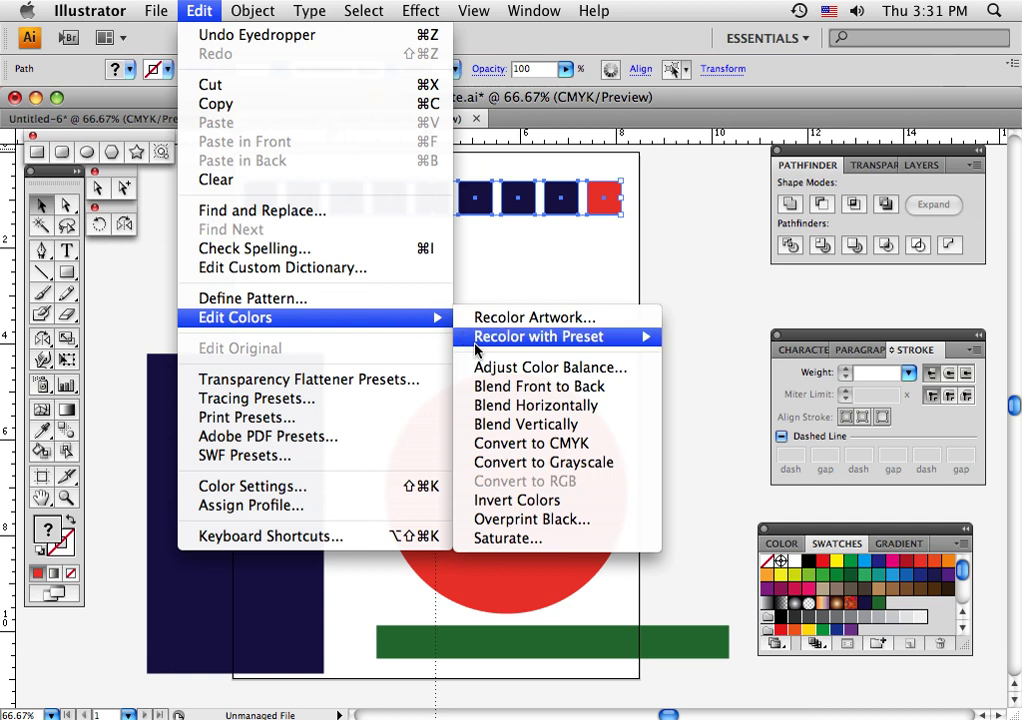
left_click(527, 406)
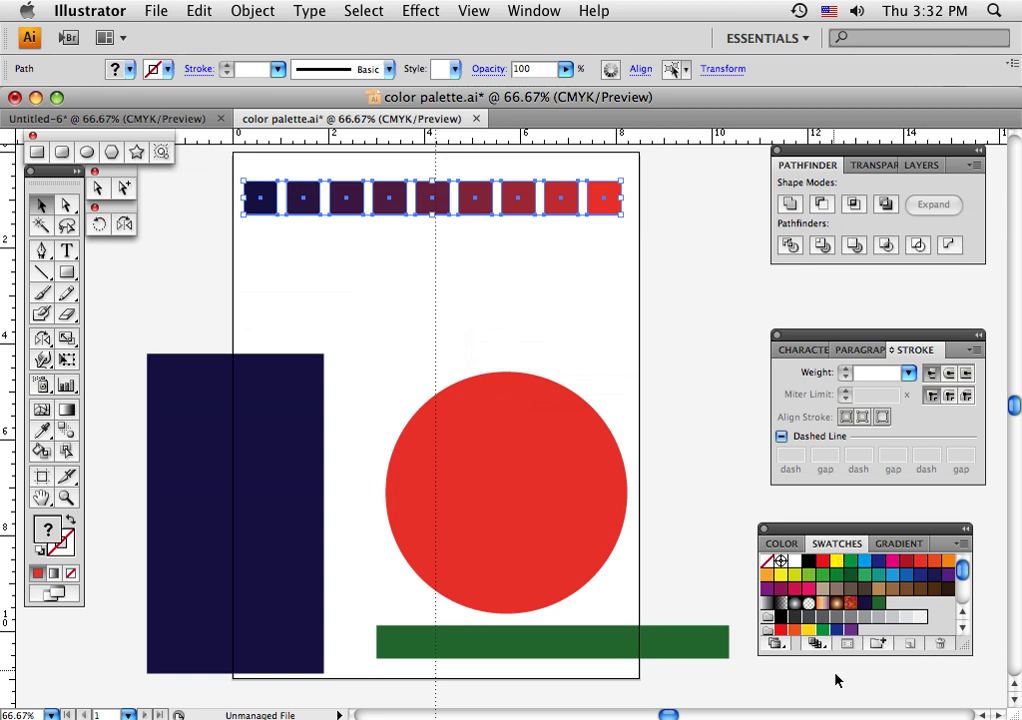
left_click(463, 276)
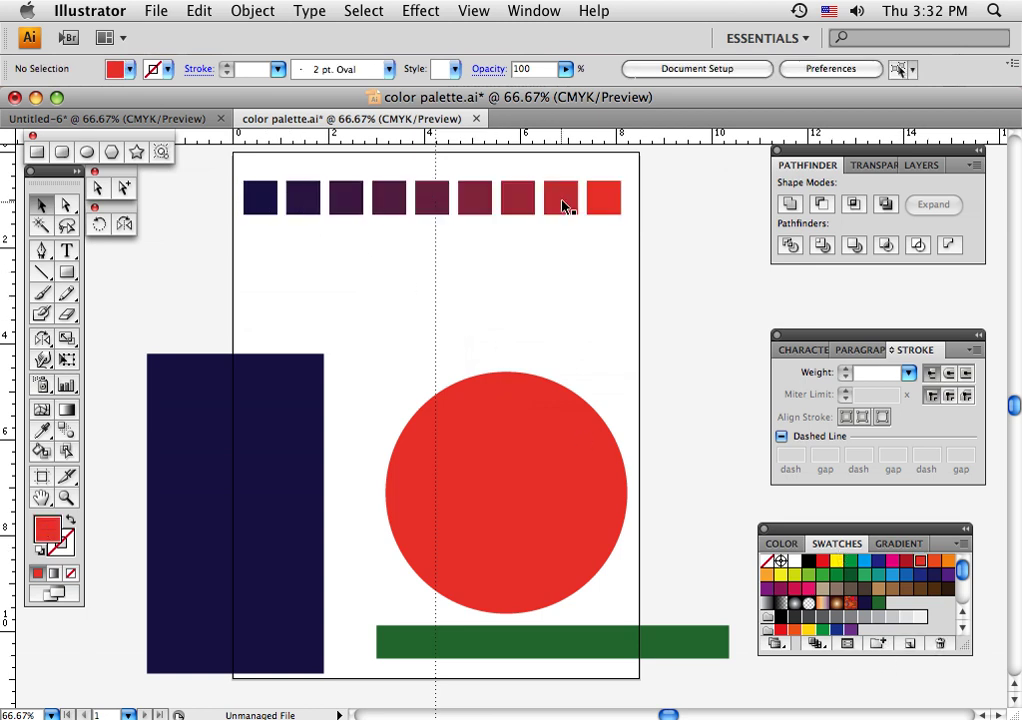
Save the fifth square's color as a new CMYK process swatch under its default name and deselect the square.
left_click(437, 205)
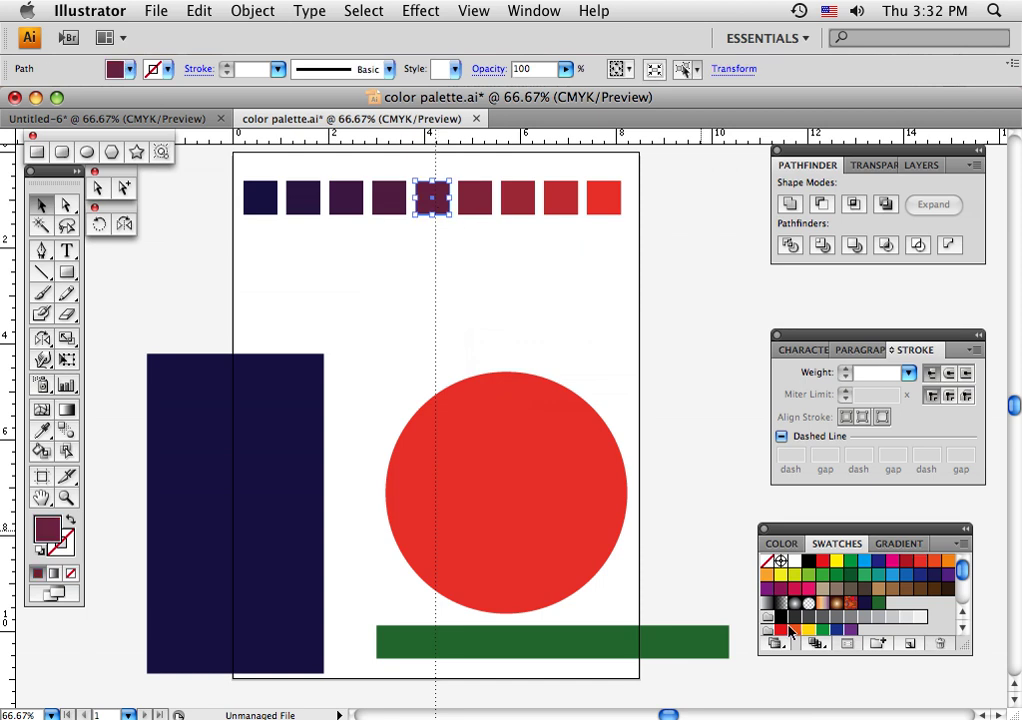
left_click(911, 647)
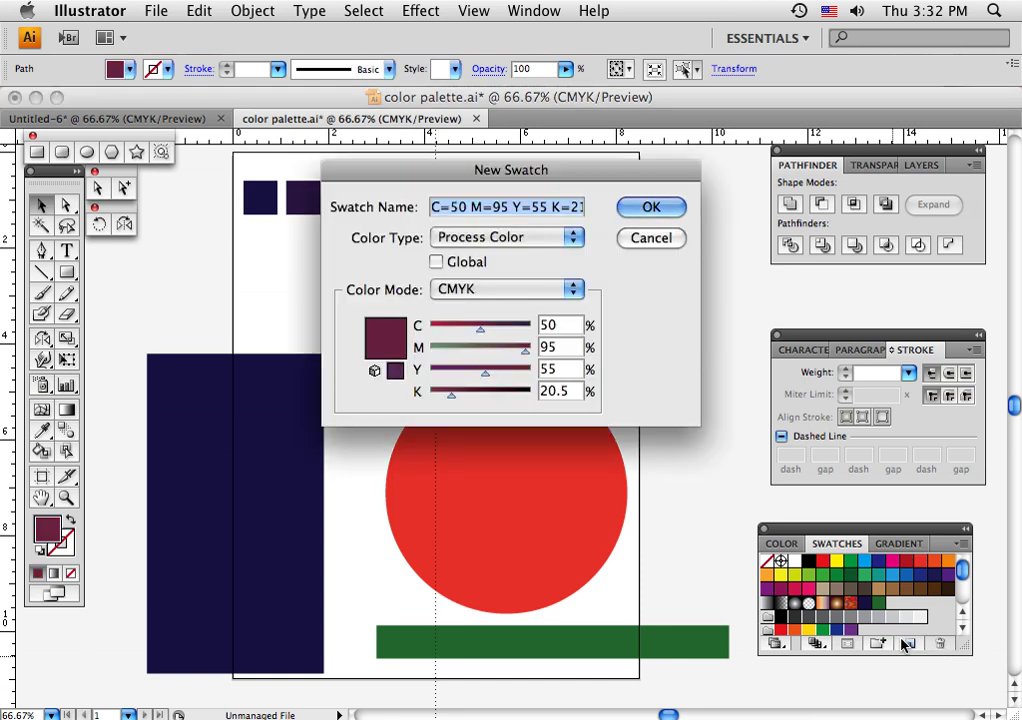
left_click(645, 208)
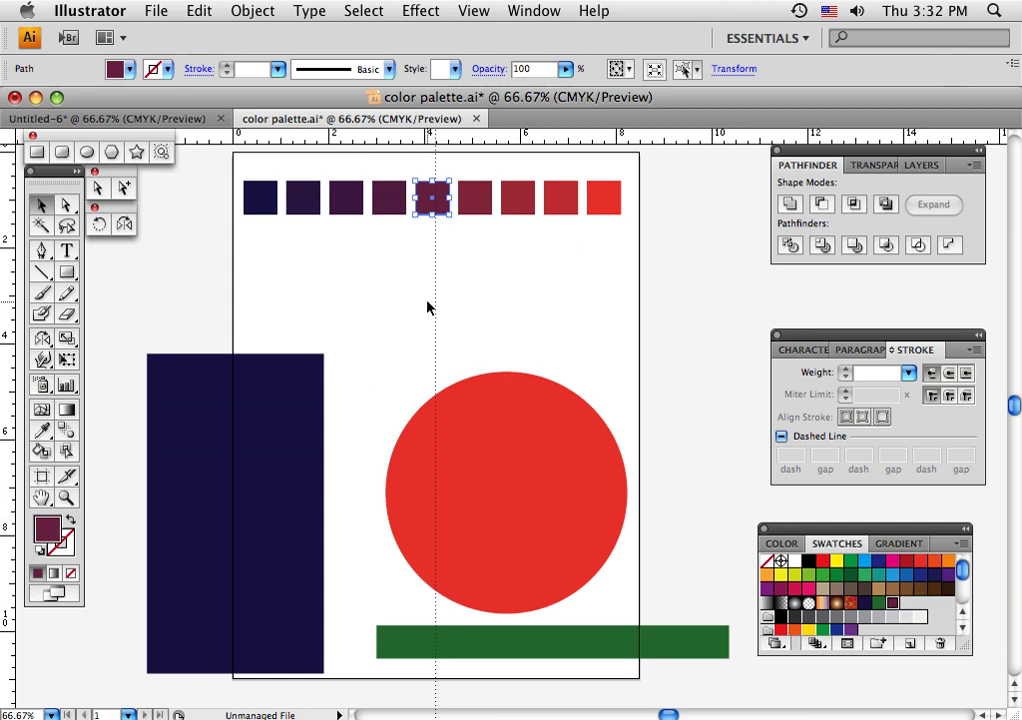
left_click(484, 290)
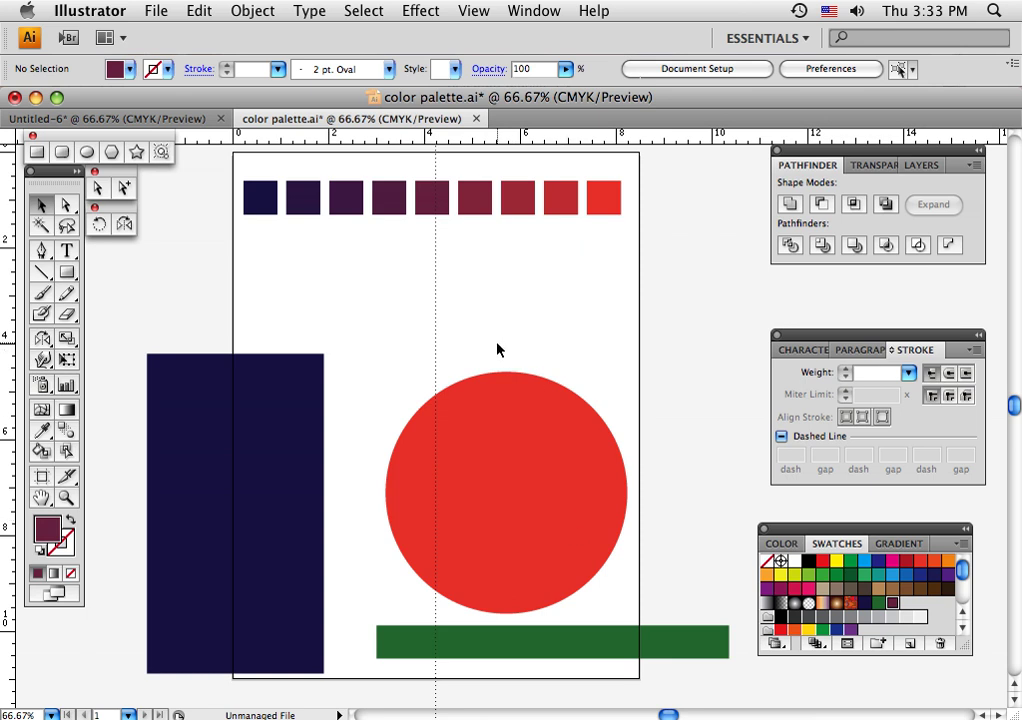
Display the CMYK sliders for the current fill color.
left_click(778, 544)
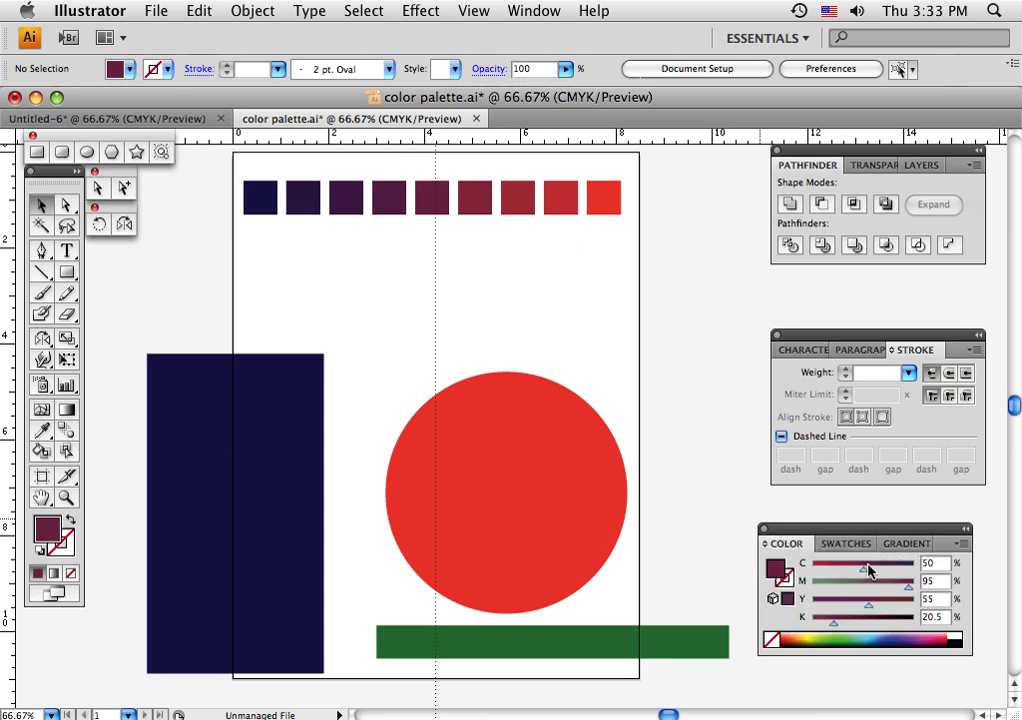